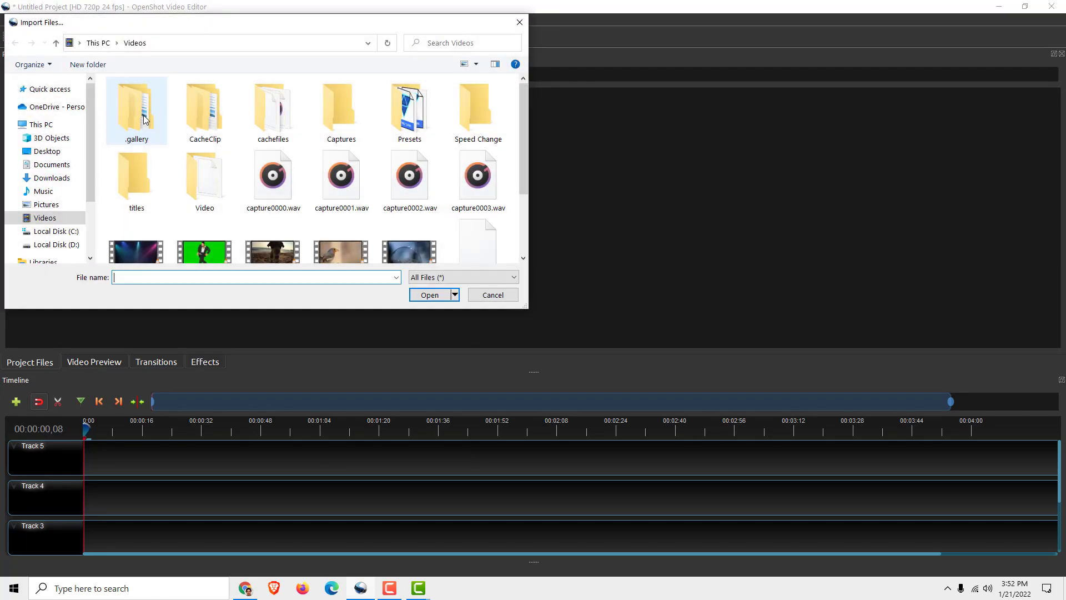
{"action": "scroll", "coordinate": [249, 167], "scroll_direction": "down", "scroll_amount": 1}
Add Project 1.mp4 to the project files from the Import Files dialog
{"action": "left_click", "coordinate": [272, 232]}
{"action": "left_click", "coordinate": [429, 293]}
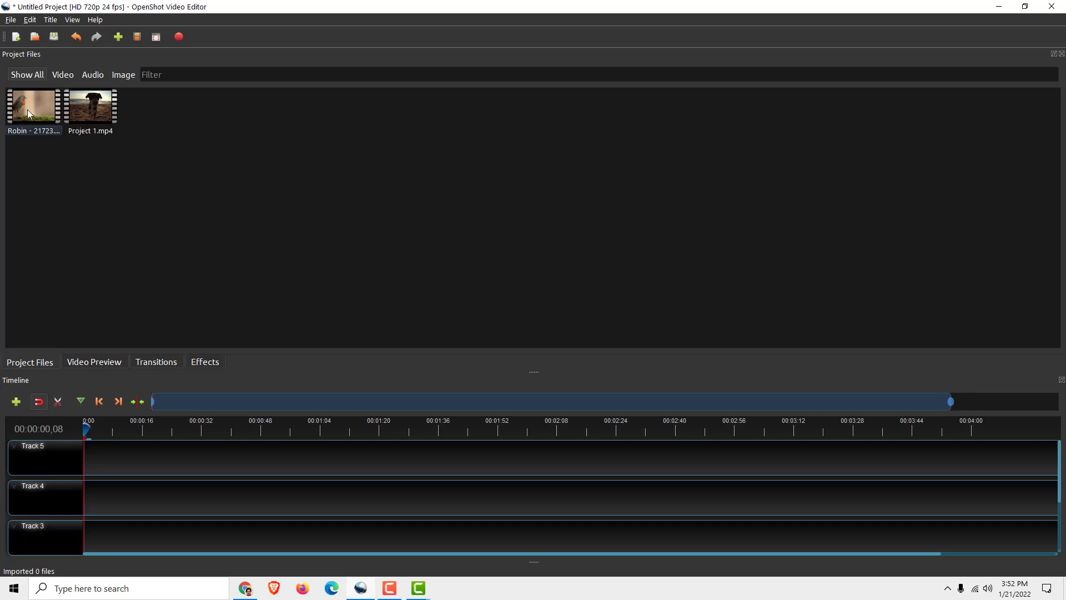
Place Robin - 21723.mp4 at 0:00 on Track 5, Project 1.mp4 after it, then scrub to about 22 seconds
{"action": "left_click_drag", "start_coordinate": [28, 109], "coordinate": [87, 457]}
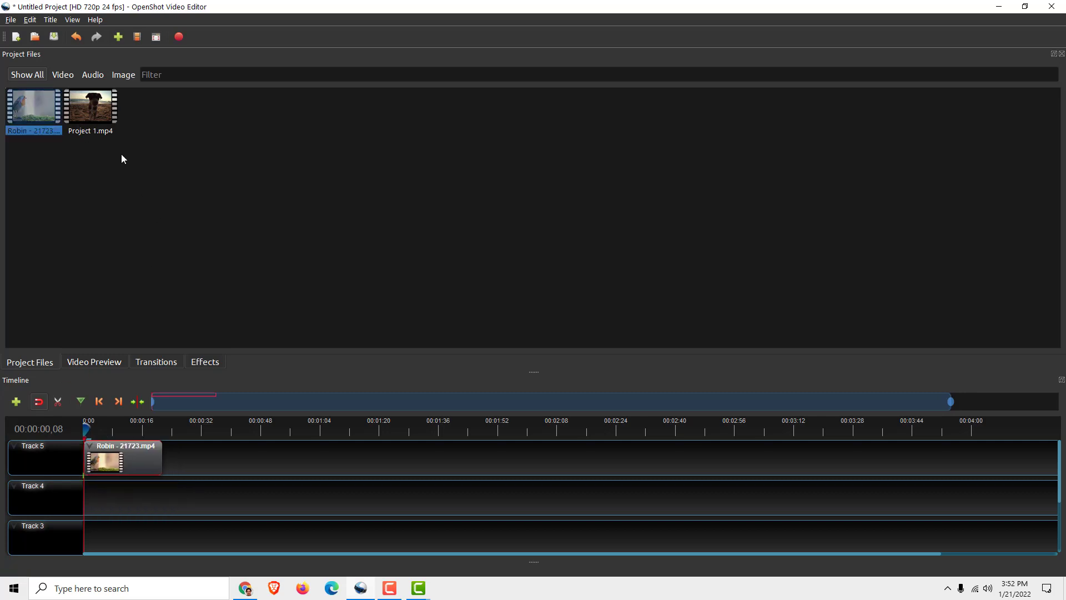
{"action": "mouse_move", "coordinate": [91, 108]}
{"action": "left_mouse_down"}
{"action": "mouse_move", "coordinate": [201, 460]}
{"action": "mouse_move", "coordinate": [187, 463]}
{"action": "mouse_move", "coordinate": [197, 461]}
{"action": "left_mouse_up"}
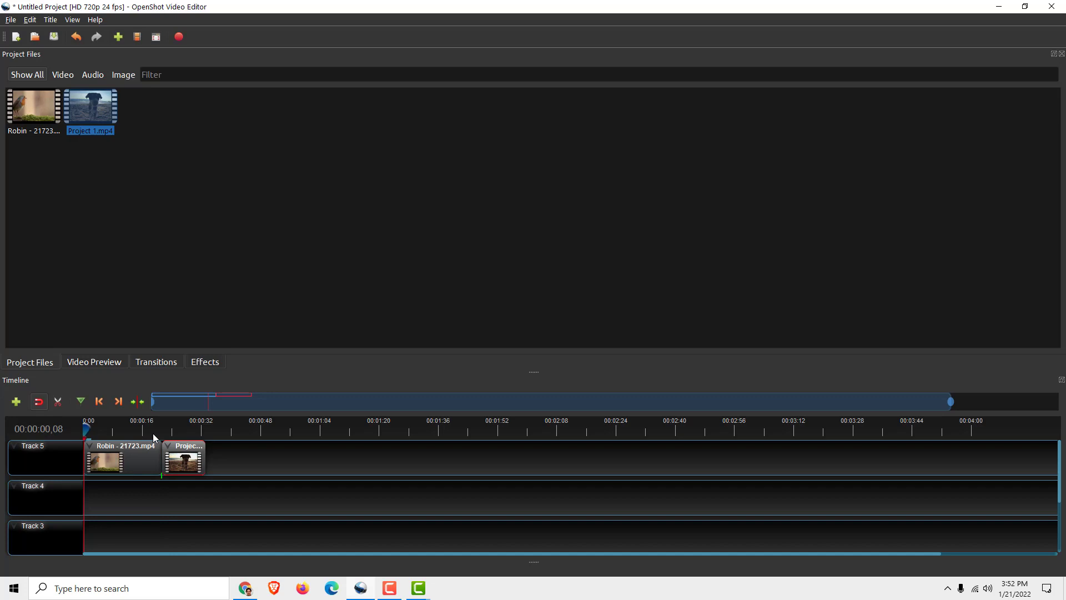
{"action": "left_click_drag", "start_coordinate": [154, 429], "coordinate": [156, 431]}
Play the timeline in Video Preview, select the Track 5 clips, and cancel the Export dialog
{"action": "left_click", "coordinate": [94, 364]}
{"action": "left_click", "coordinate": [533, 337]}
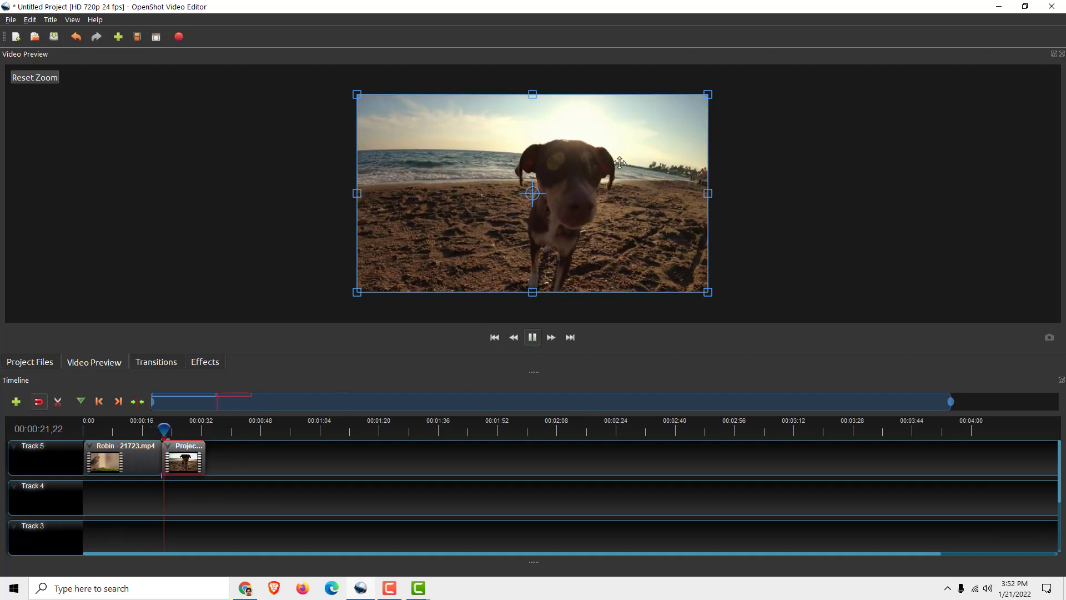
{"action": "left_click", "coordinate": [533, 337]}
{"action": "left_click", "coordinate": [232, 466]}
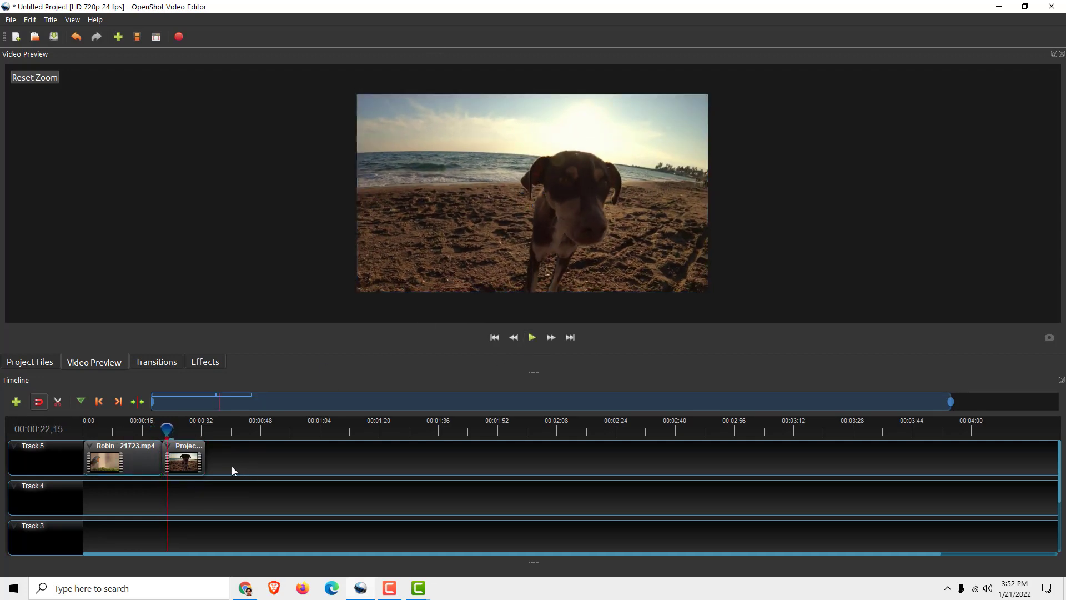
{"action": "left_click_drag", "start_coordinate": [240, 468], "coordinate": [91, 438]}
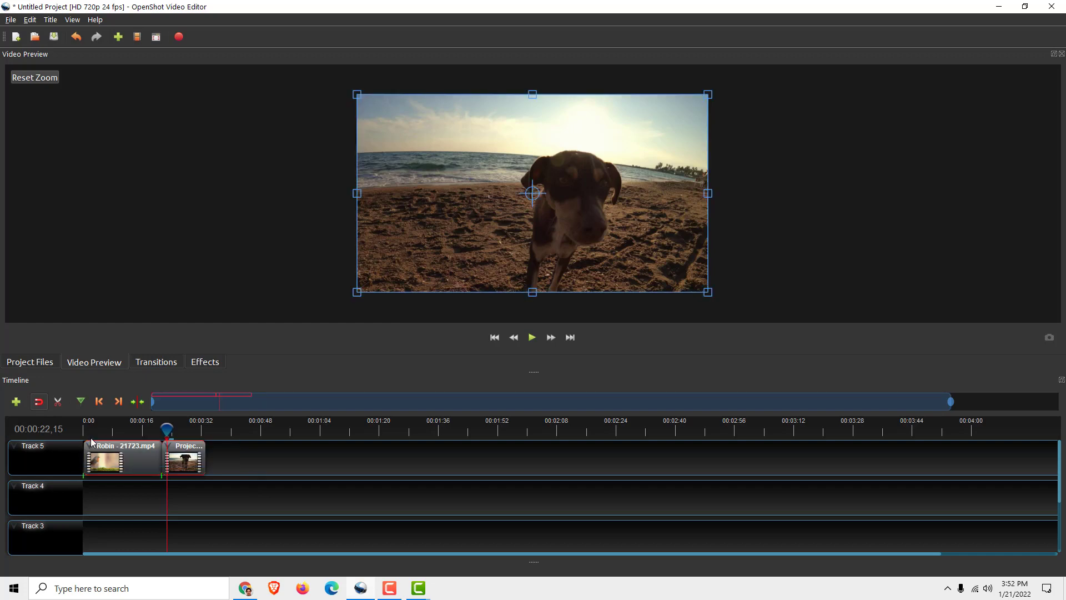
{"action": "left_click", "coordinate": [178, 37]}
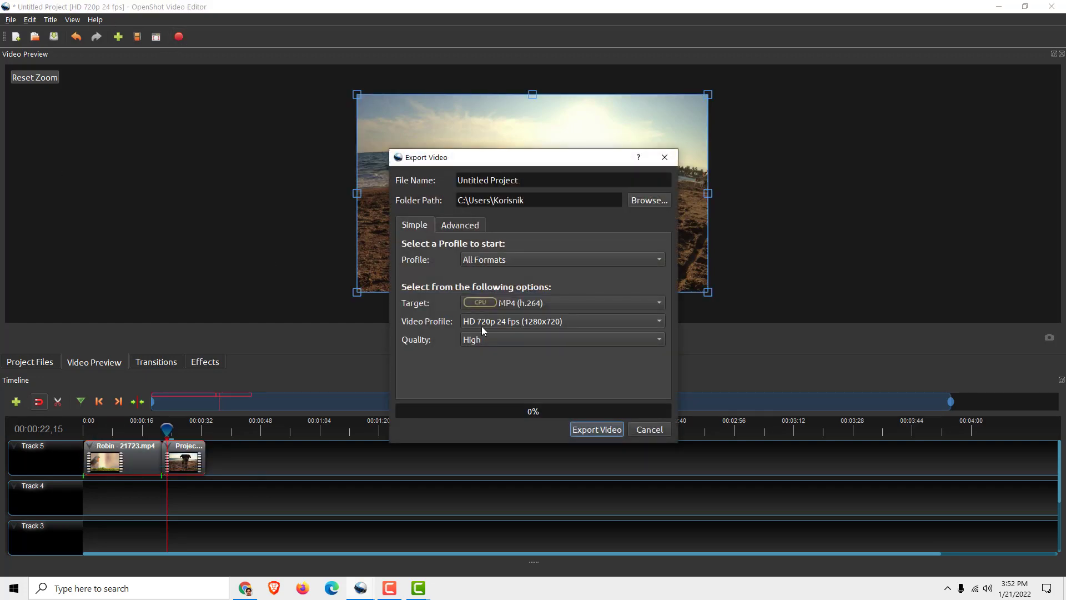
{"action": "left_click", "coordinate": [649, 429]}
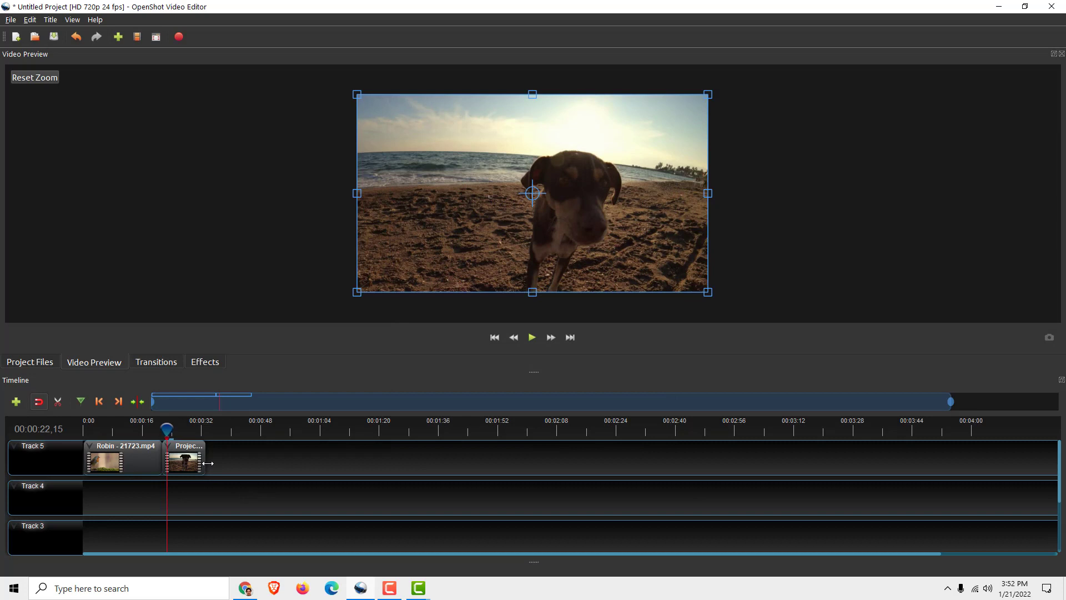
Delete Project 1.mp4 from Track 5 and set the playhead to 00:00:12,01
{"action": "left_click", "coordinate": [185, 458]}
{"action": "key", "text": "Delete"}
{"action": "left_click_drag", "start_coordinate": [168, 431], "coordinate": [130, 431]}
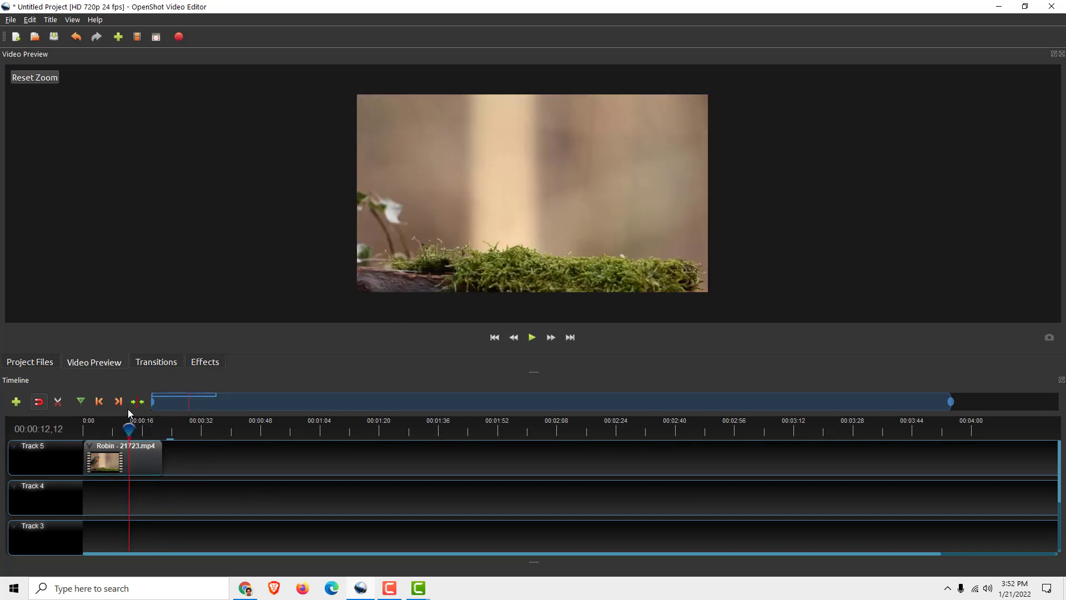
{"action": "left_click_drag", "start_coordinate": [127, 428], "coordinate": [126, 428]}
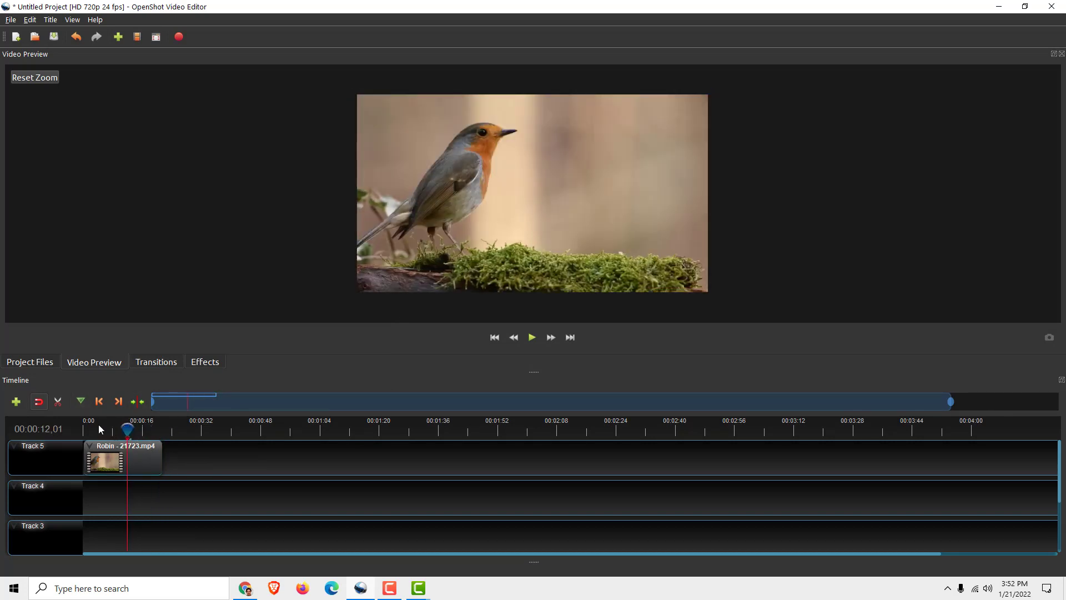
Razor the Robin clip at the 12-second playhead, then move the playhead back to 00:00:08,21
{"action": "left_click", "coordinate": [61, 405]}
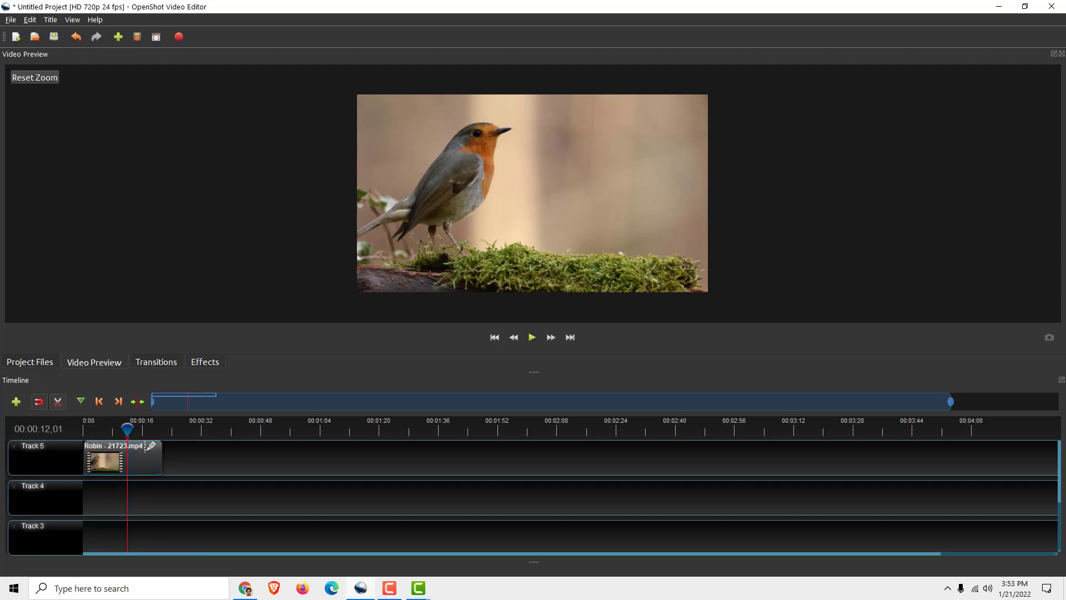
{"action": "left_click", "coordinate": [130, 454]}
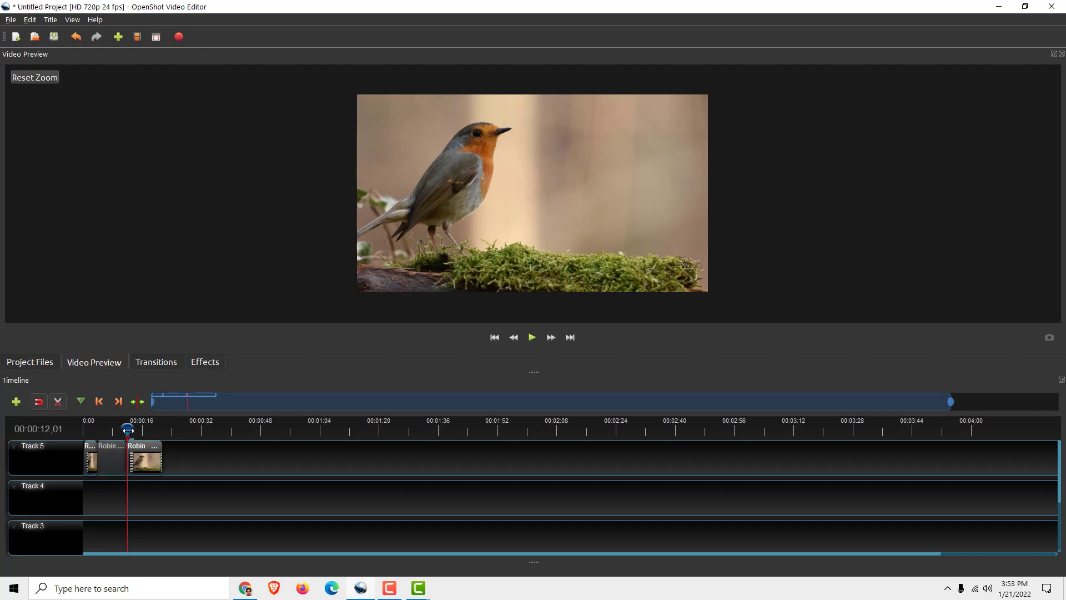
{"action": "left_click_drag", "start_coordinate": [127, 428], "coordinate": [115, 429]}
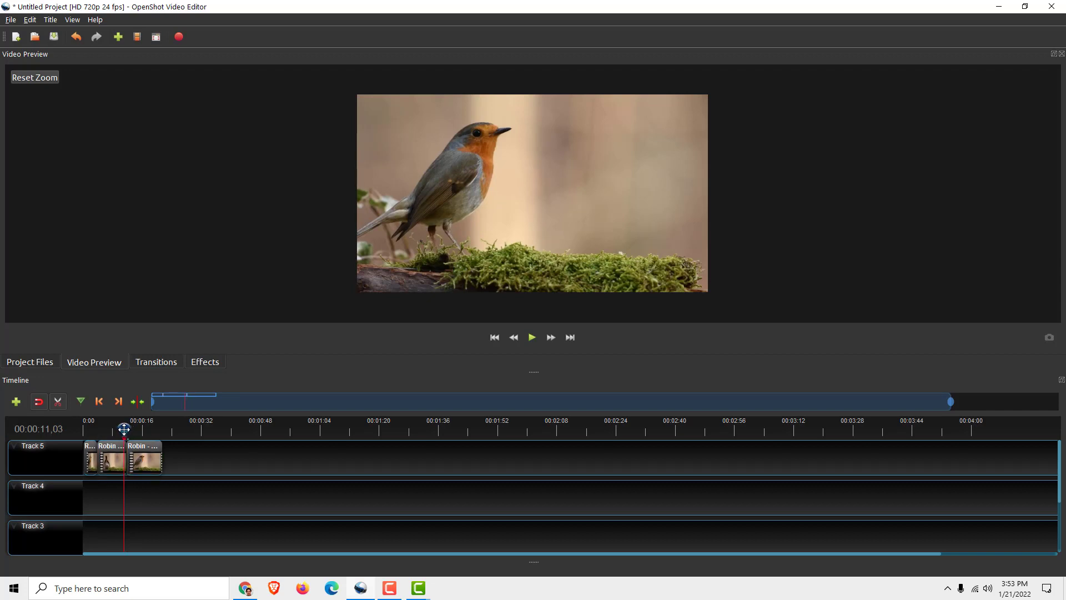
Delete the Robin clip's middle piece and slide the last piece left against the first
{"action": "left_click", "coordinate": [108, 458]}
{"action": "key", "text": "Delete"}
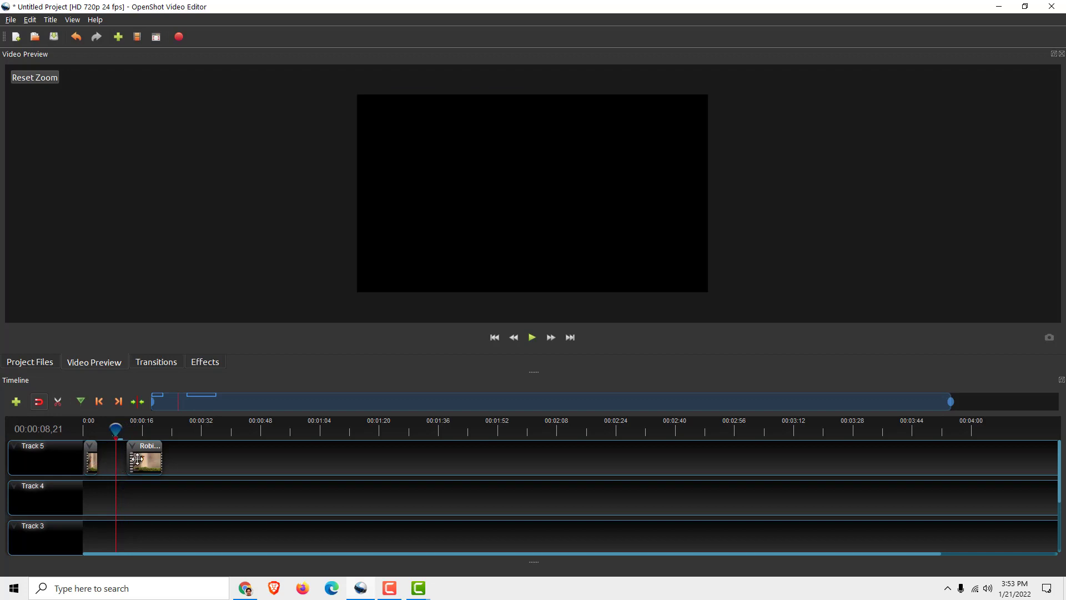
{"action": "mouse_move", "coordinate": [142, 460]}
{"action": "left_mouse_down"}
{"action": "mouse_move", "coordinate": [113, 460]}
{"action": "mouse_move", "coordinate": [86, 429]}
{"action": "left_mouse_up"}
{"action": "left_click", "coordinate": [109, 428]}
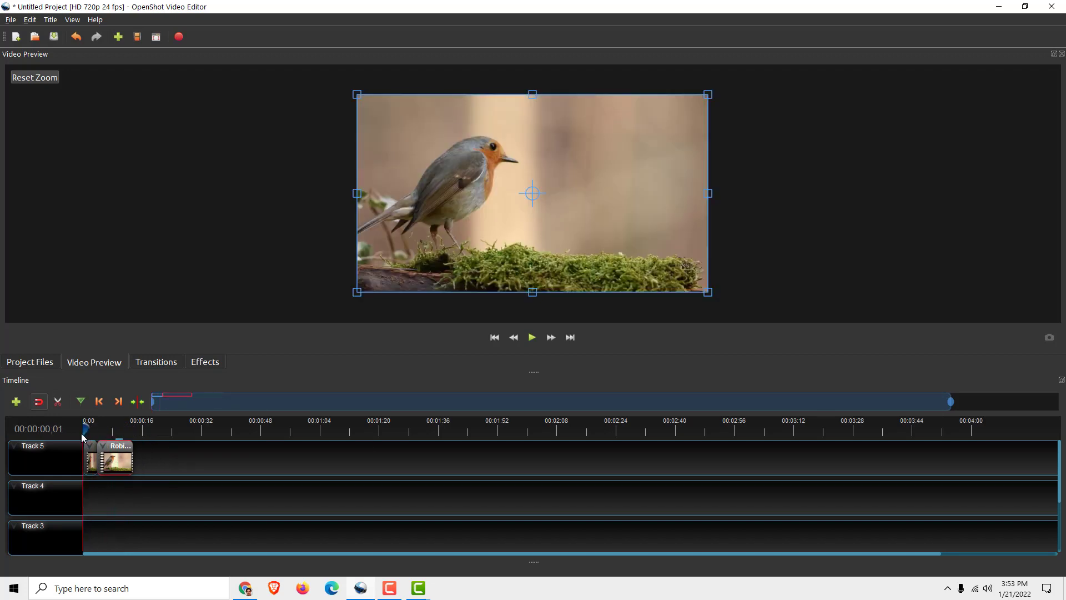